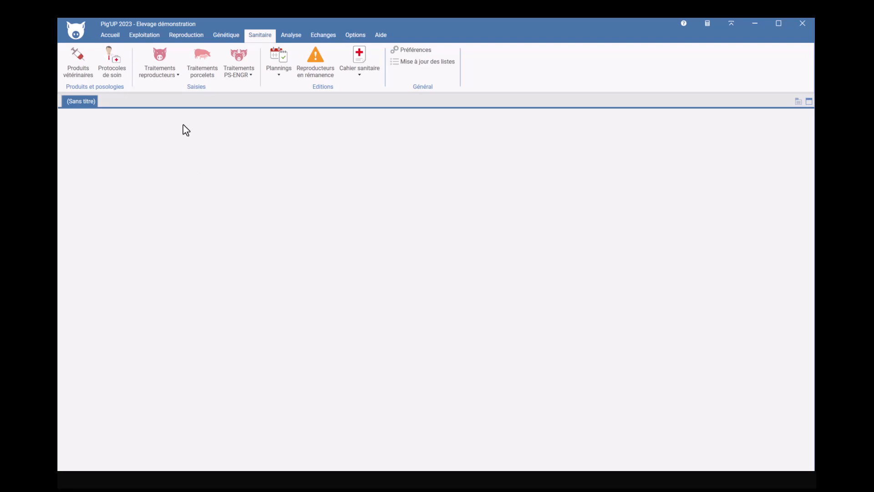
Open the sow record (Fiche truie) for sow 93516 and collapse the sow list
left_click(172, 76)
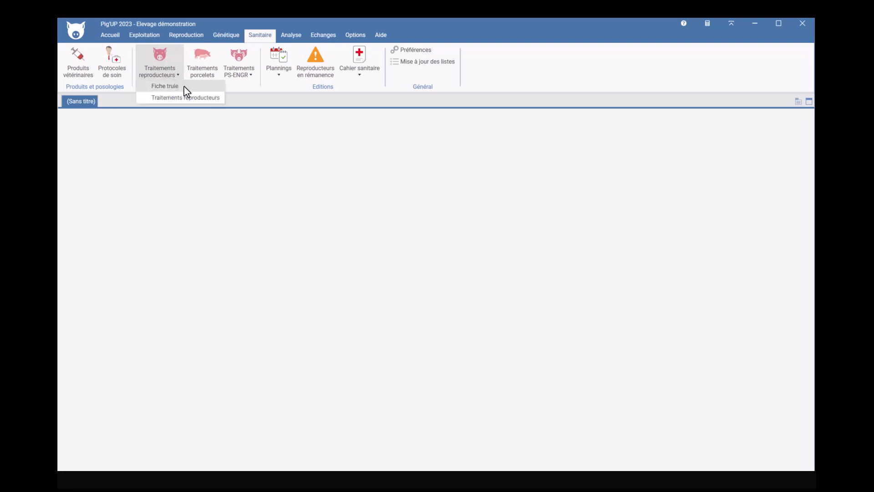
left_click(184, 87)
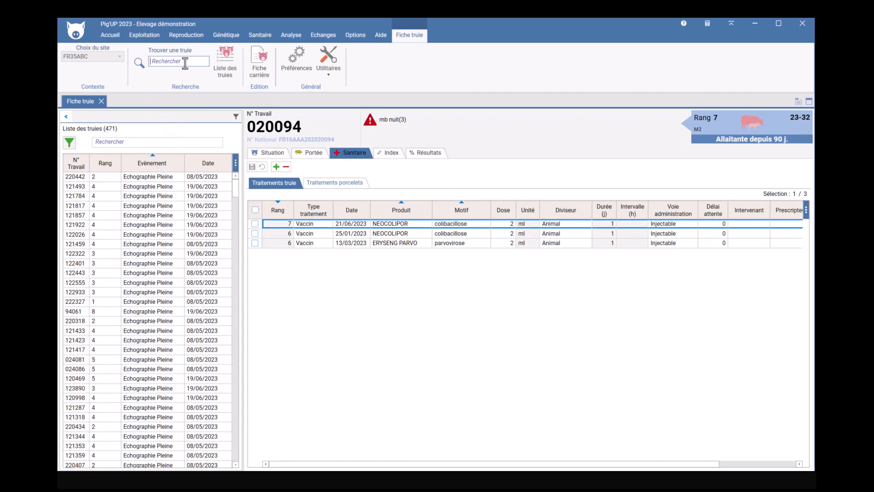
type("93516")
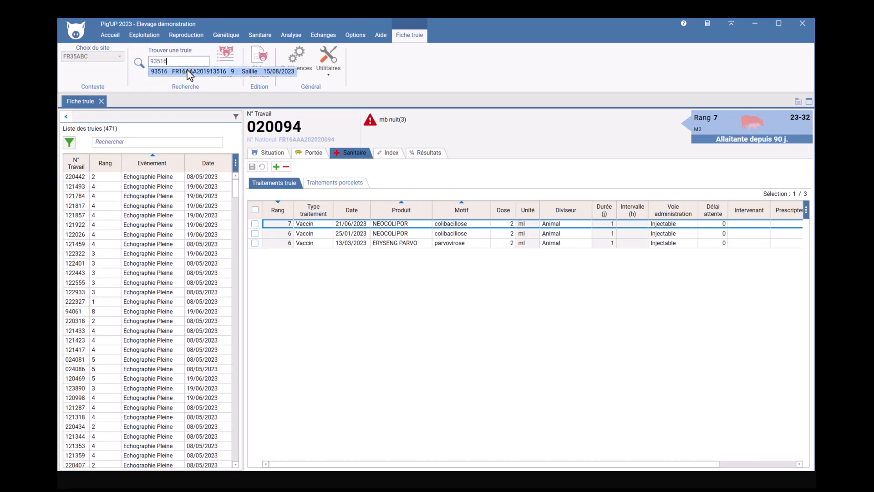
left_click(188, 71)
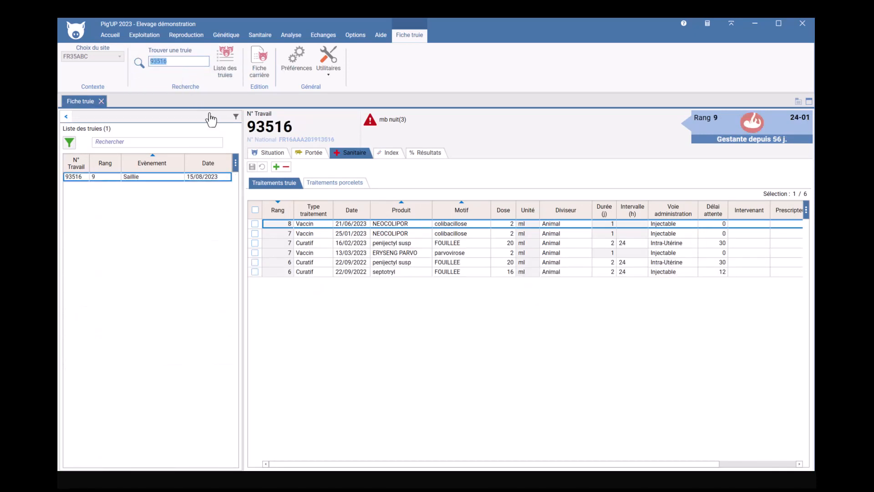
left_click(235, 116)
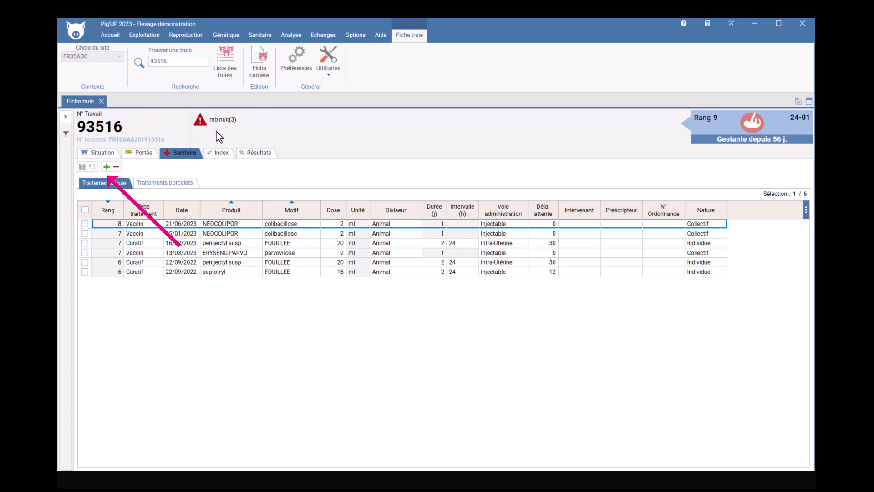
Add a sow treatment of type Préventif dated 10/10/2023
left_click(106, 166)
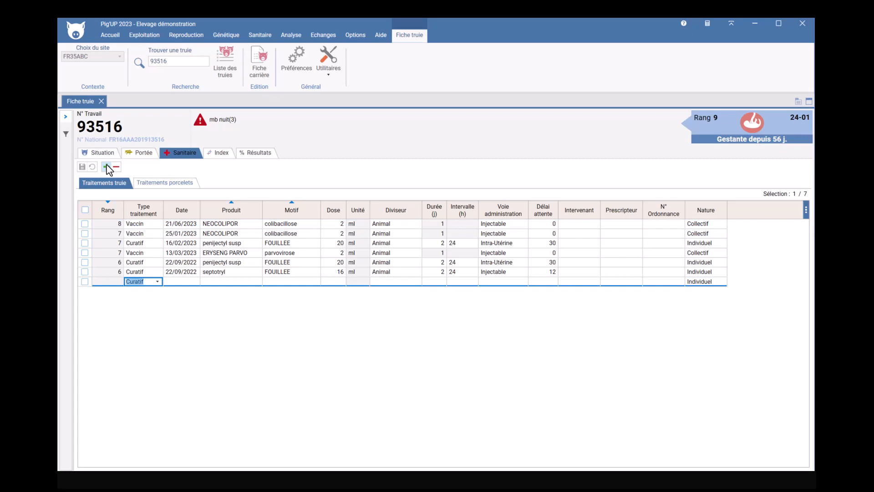
type("Préventif")
key("Tab")
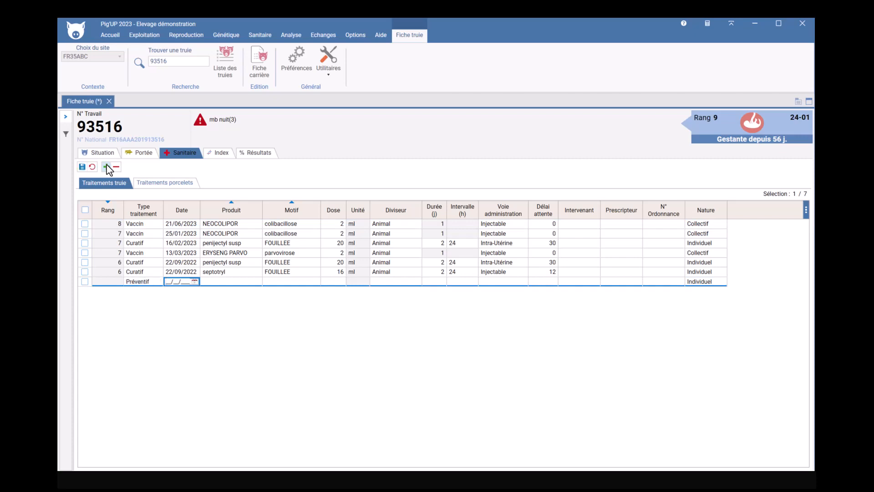
type("101023")
key("Tab")
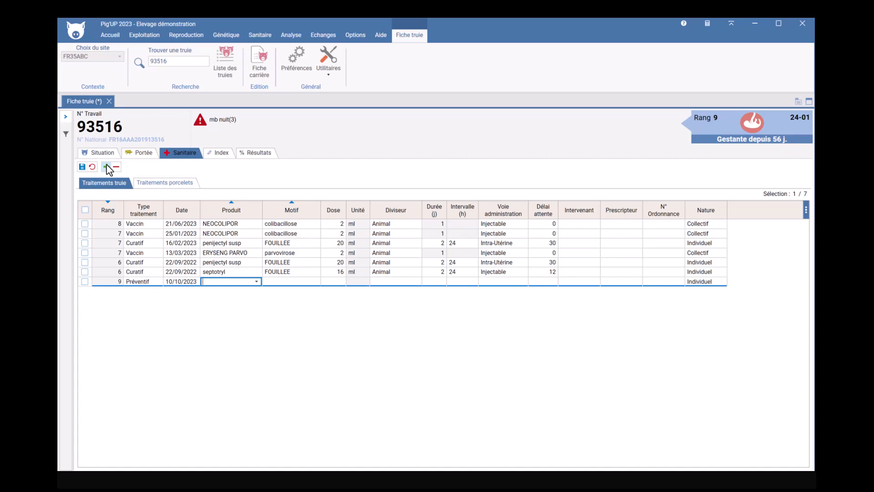
Add VIRGOCILLINE from the veterinary product reference list and use it as the new treatment's product
left_click(256, 283)
scroll(276, 328, "down", 5)
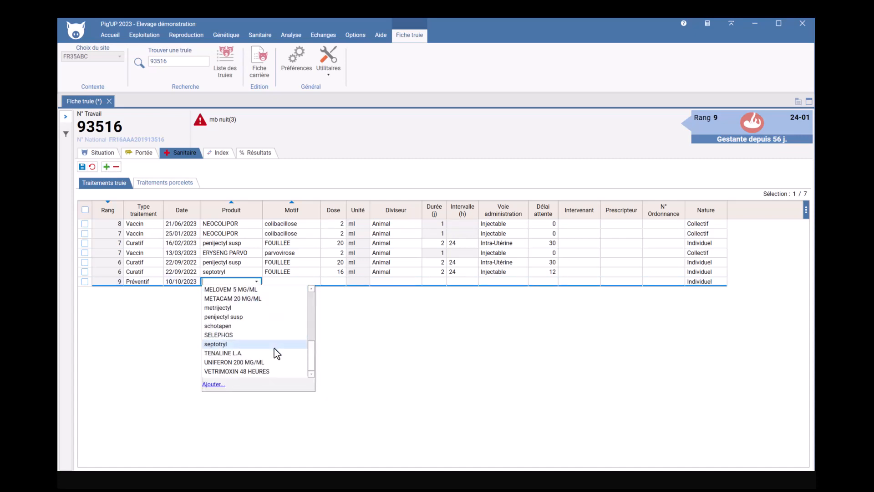
left_click(213, 385)
left_click(214, 222)
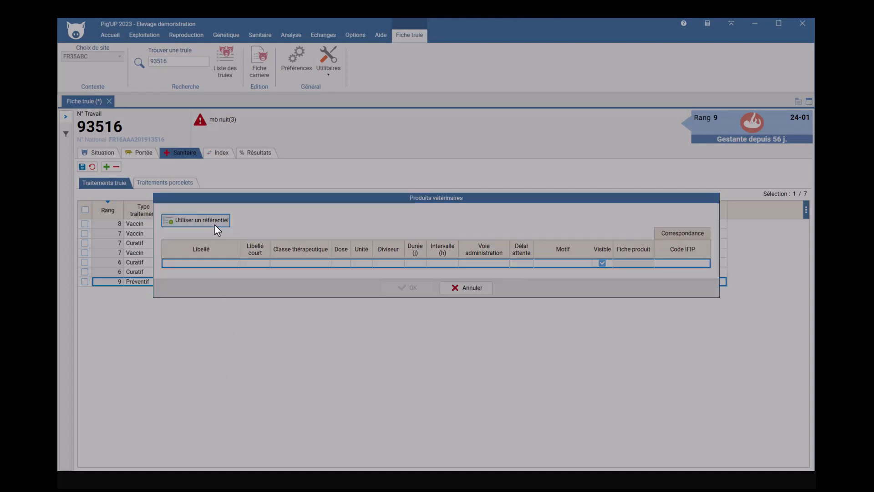
type("vir")
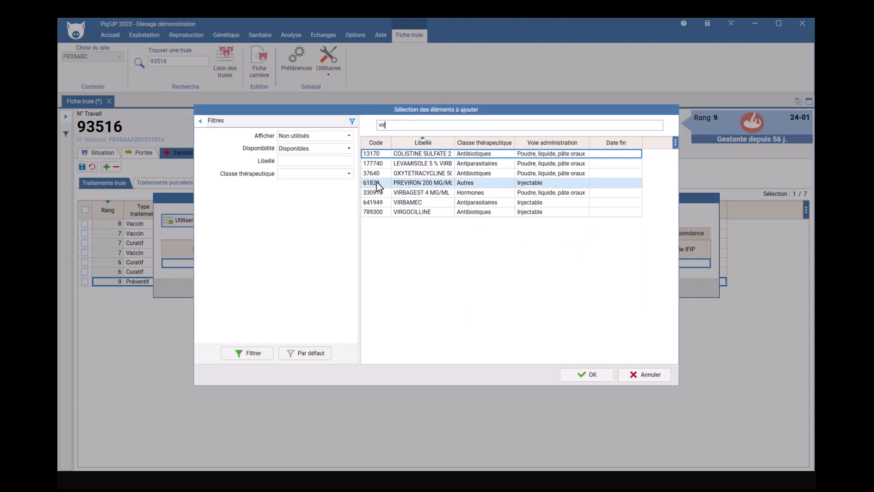
left_click(398, 212)
left_click(591, 374)
left_click(408, 286)
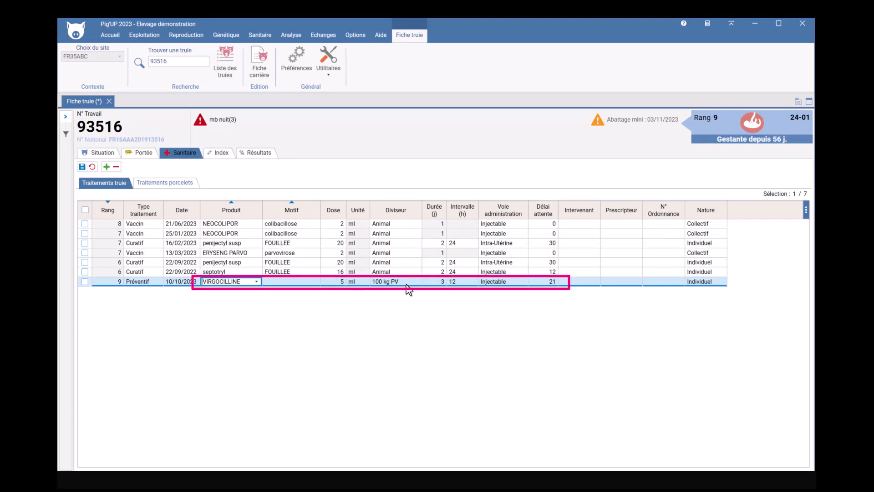
left_click(412, 282)
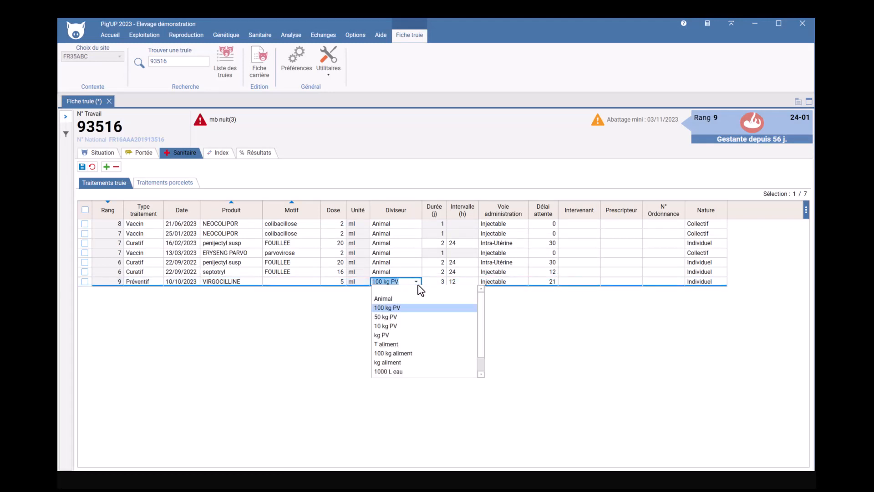
left_click(418, 285)
Add the reason Urinaire (UR00) from the reference list and assign it to the VIRGOCILLINE treatment
left_click(302, 281)
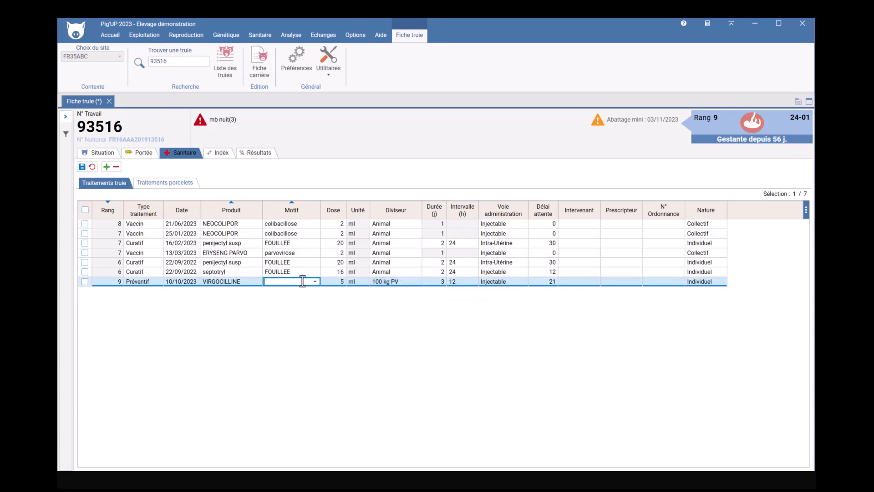
left_click(316, 282)
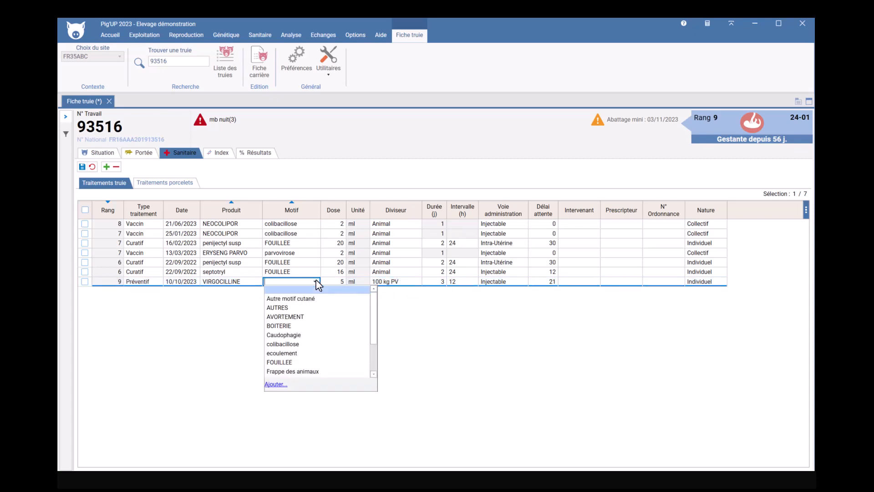
scroll(336, 314, "down", 2)
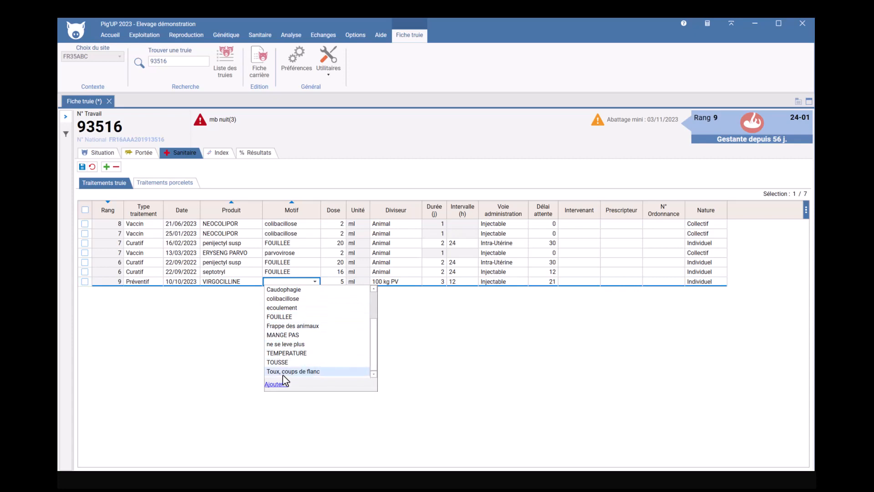
left_click(274, 384)
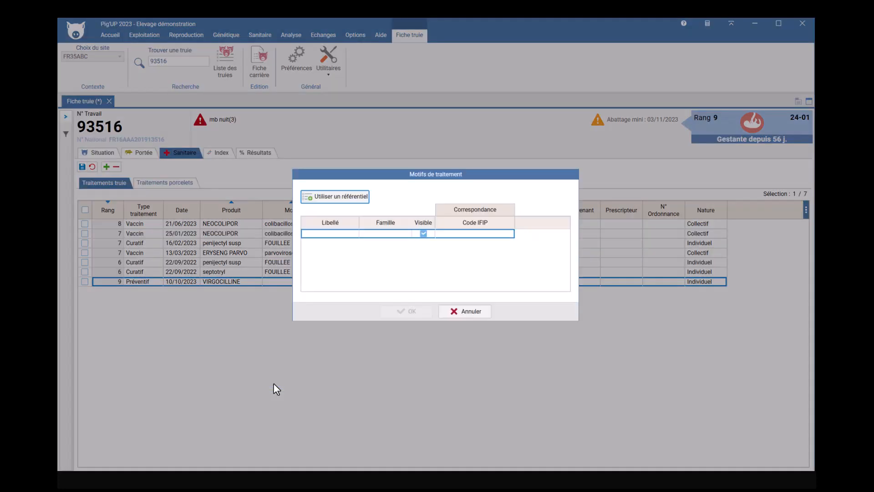
left_click(341, 197)
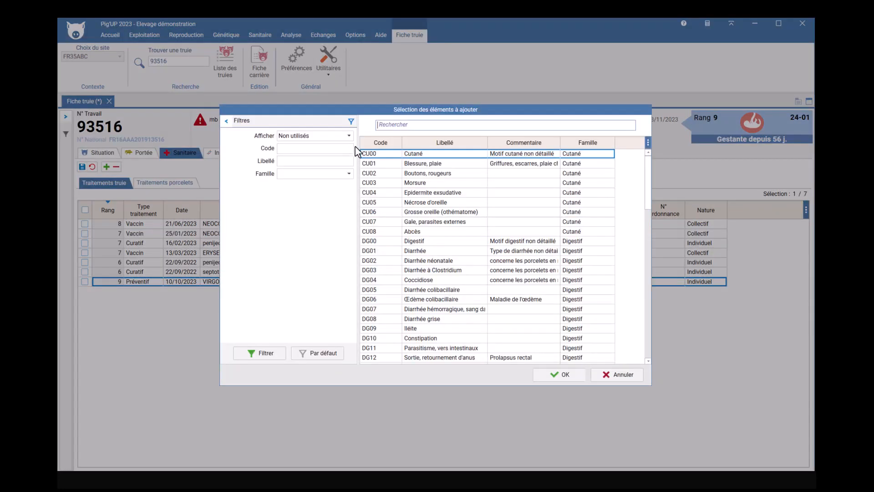
type("urinaire")
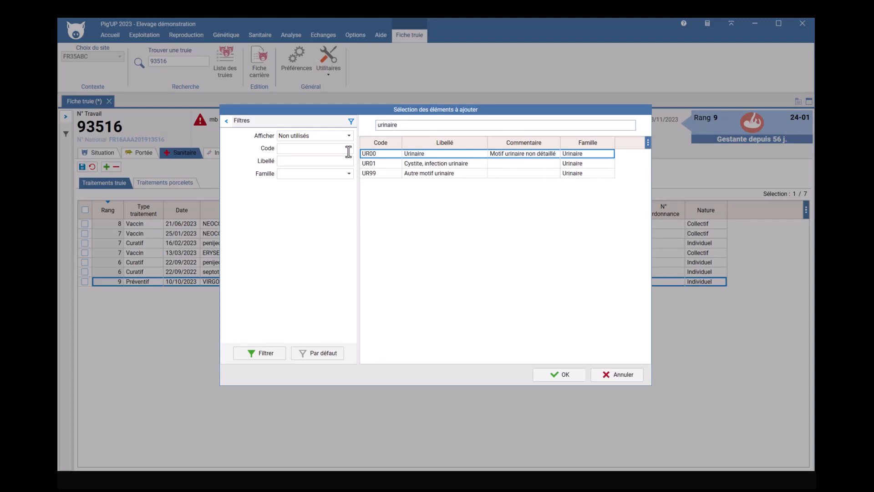
left_click(499, 155)
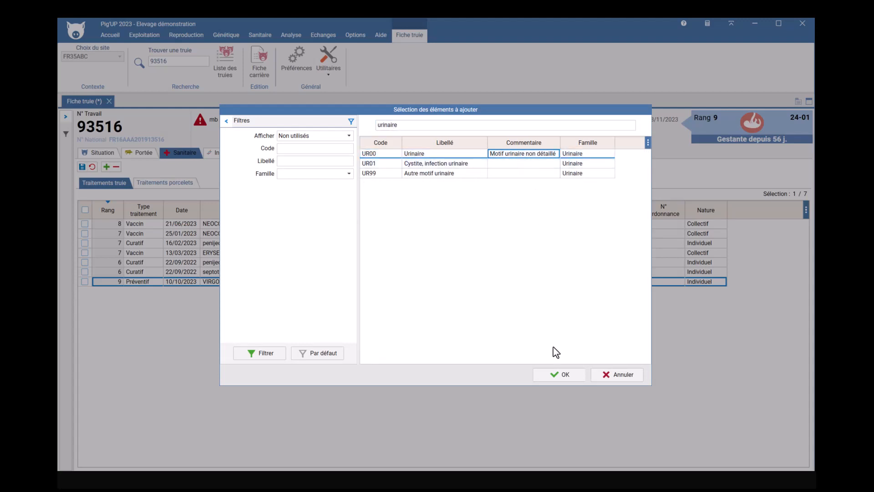
left_click(562, 375)
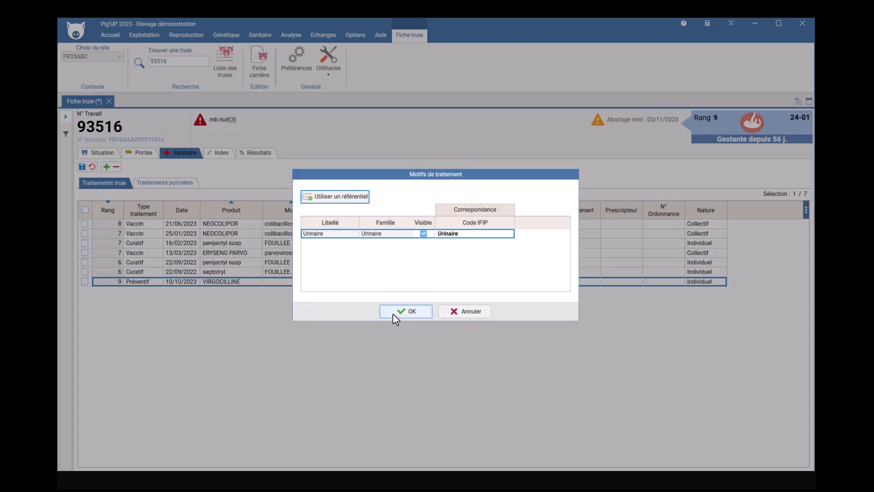
left_click(394, 312)
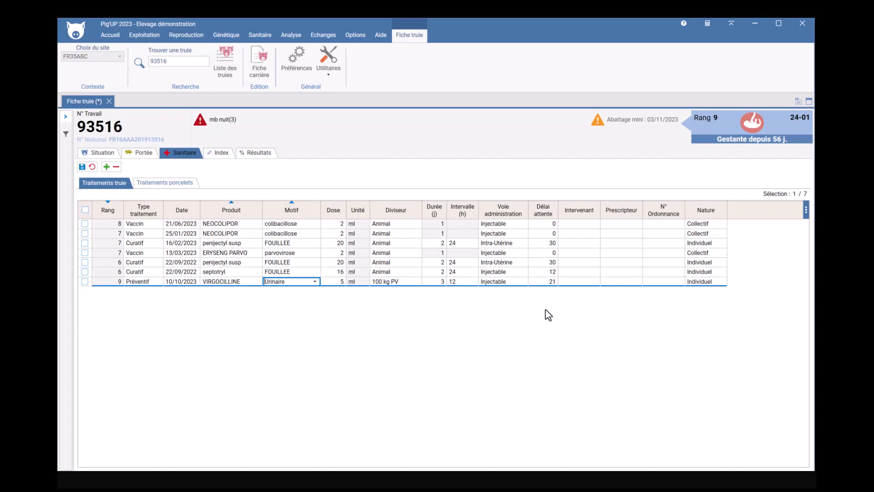
Set the VIRGOCILLINE treatment's Intervenant to the farm worker and its Prescripteur to Vétérinaire XX
left_click(594, 282)
left_click(595, 283)
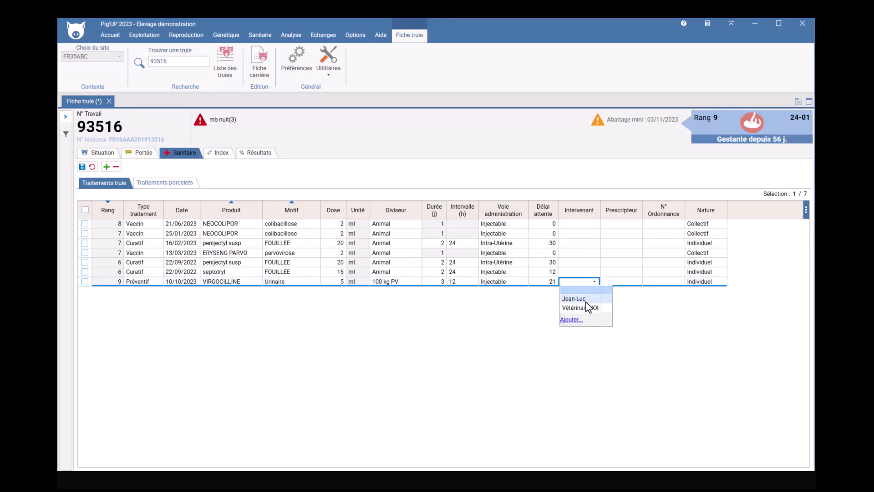
left_click(587, 304)
left_click(630, 282)
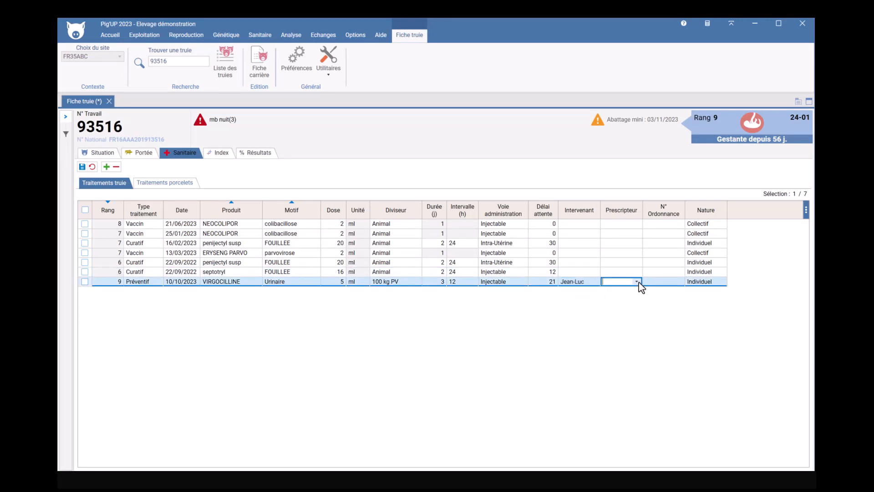
left_click(637, 282)
left_click(631, 305)
Enter the prescription number for the VIRGOCILLINE treatment and save the sow record
key("Tab")
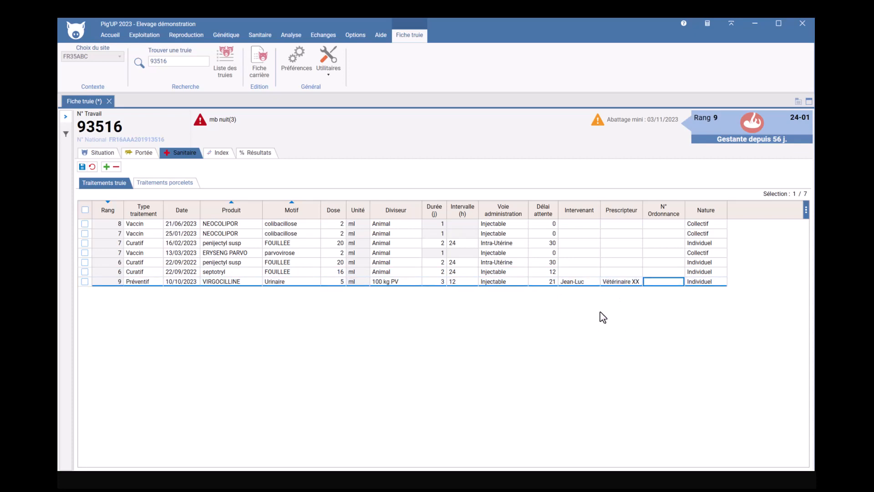
type("12345")
left_click(82, 167)
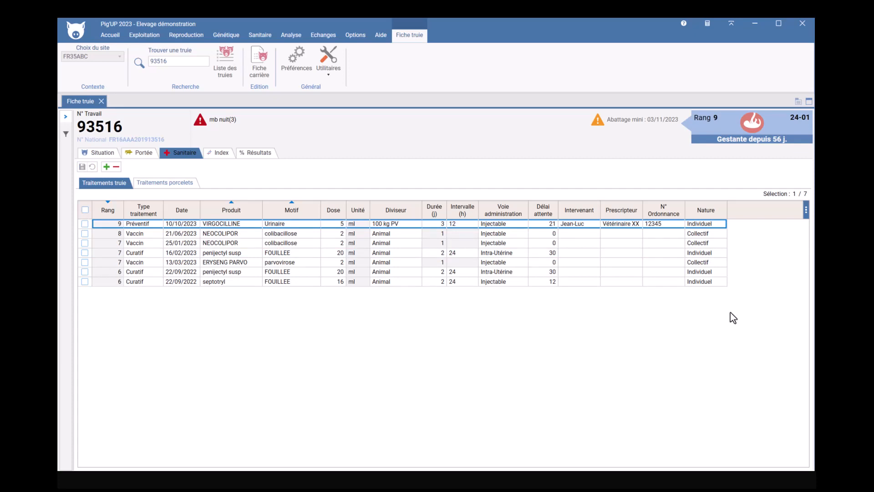
Review the treatment table's column visibility settings and close them without applying changes
left_click(806, 210)
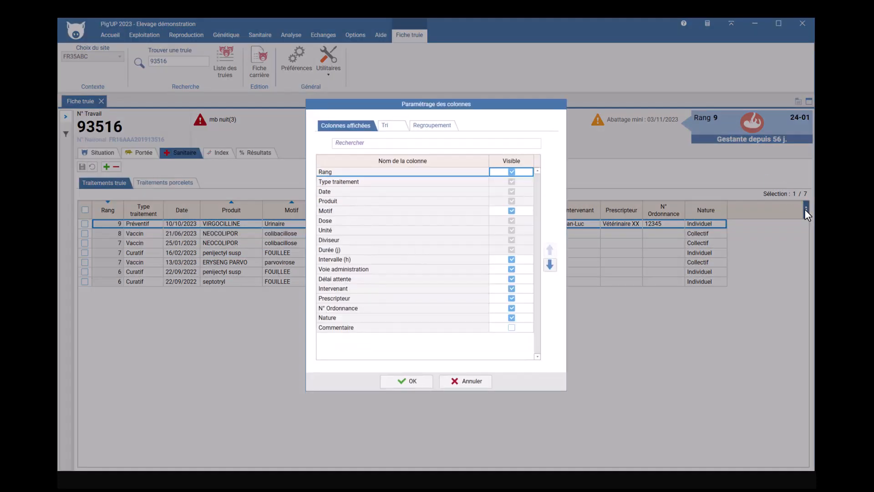
left_click(458, 381)
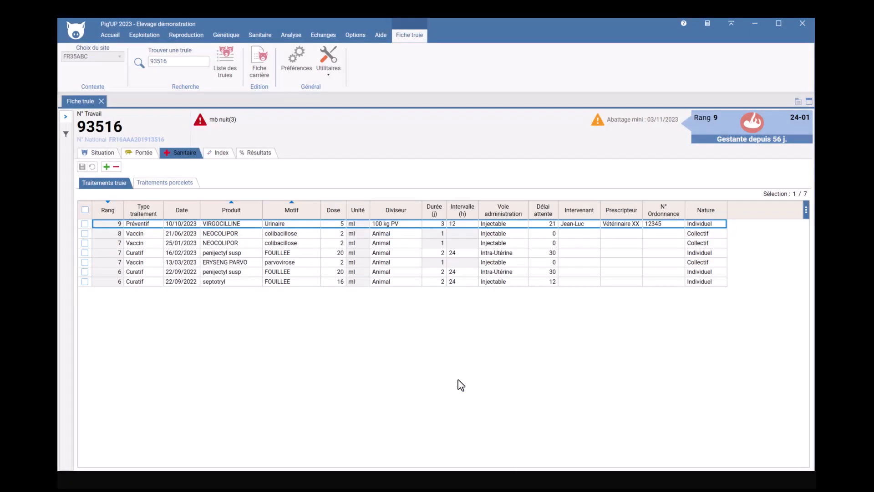
Move the Diviseur column ahead of Unité and sort the treatments by ascending date
left_click_drag(396, 213, 350, 216)
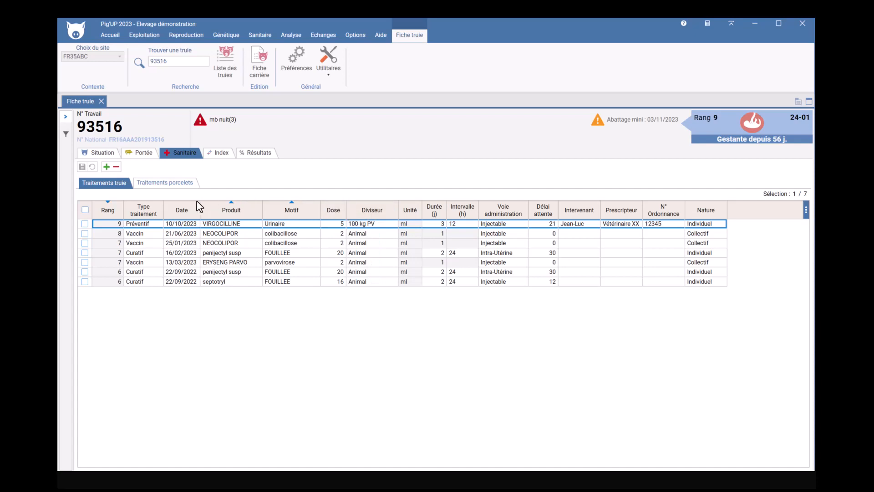
left_click(182, 210)
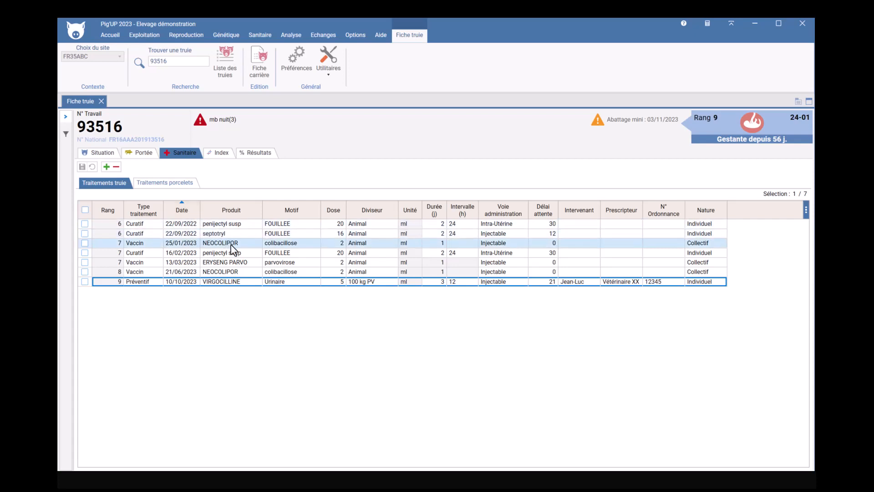
Set the dose of the VIRGOCILLINE treatment to 6 ml
left_click(342, 283)
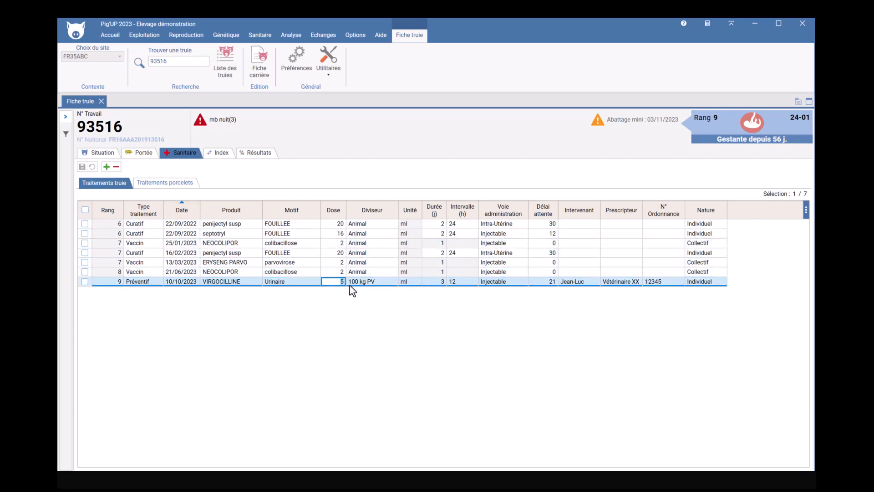
type("6")
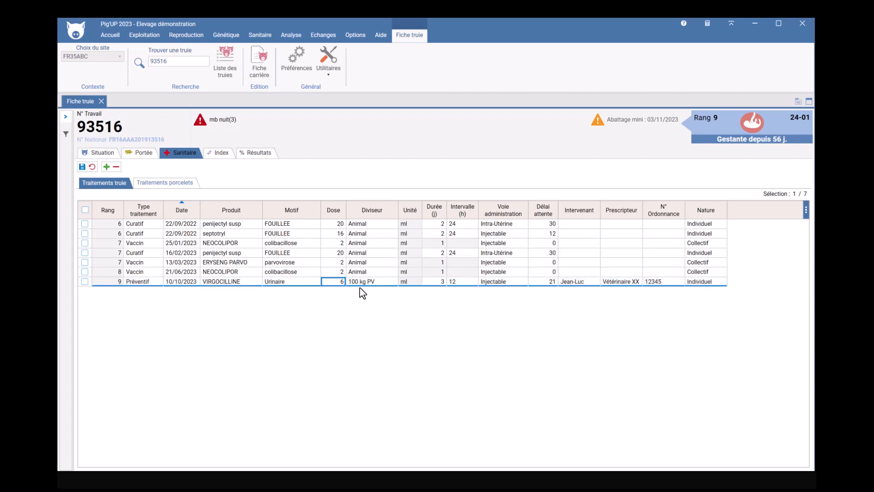
left_click(298, 324)
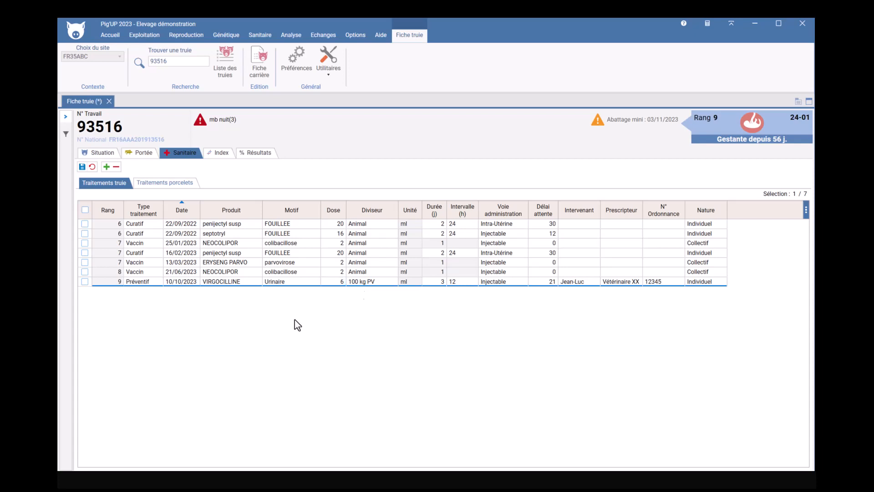
Delete the VIRGOCILLINE treatment dated 10/10/2023 from the sow's treatments and confirm the deletion
left_click(84, 282)
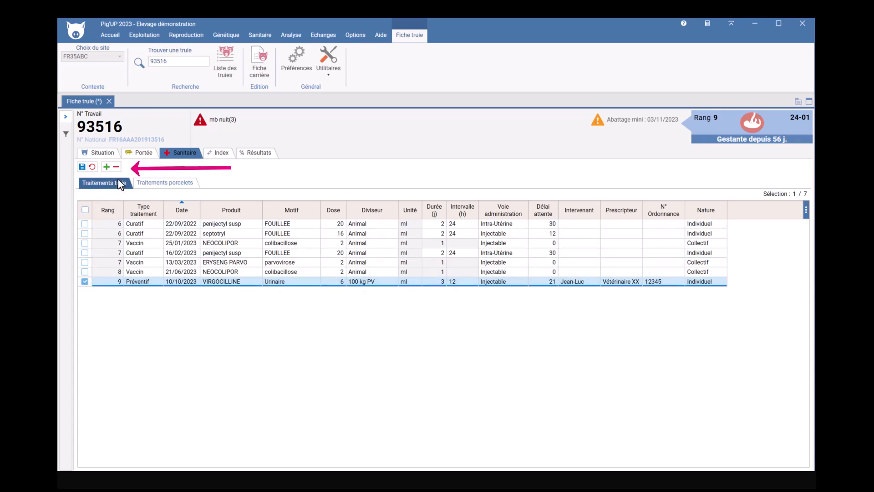
left_click(116, 167)
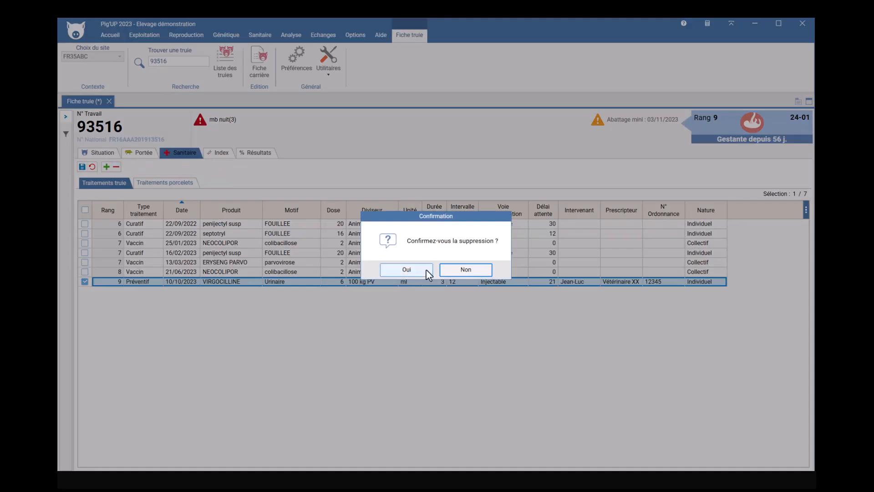
left_click(404, 269)
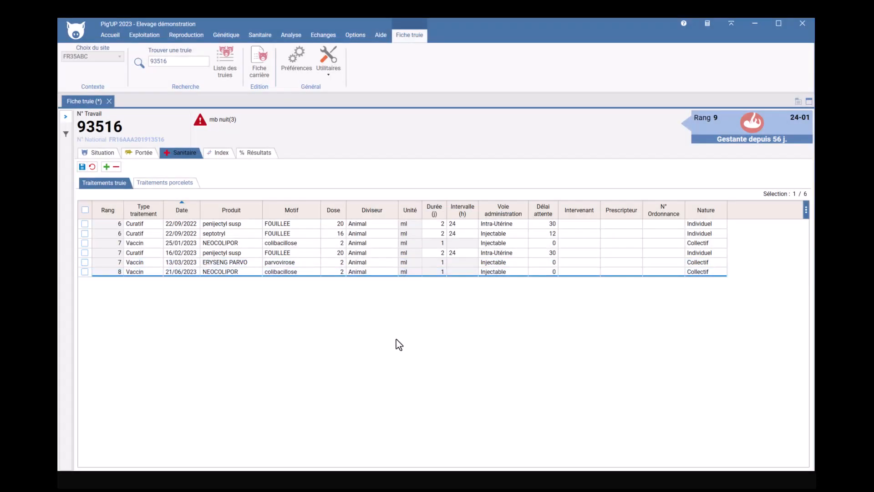
Find sow 91877 and display the piglet treatments in its health record
left_click(159, 61)
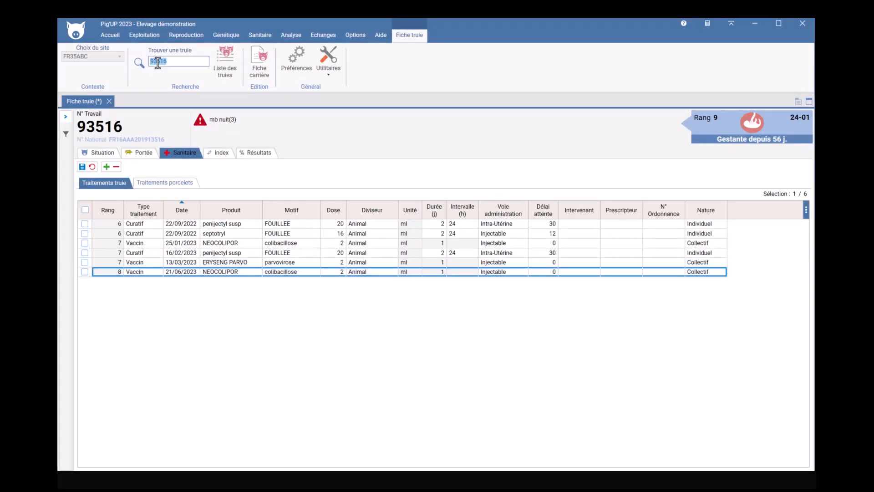
type("91877")
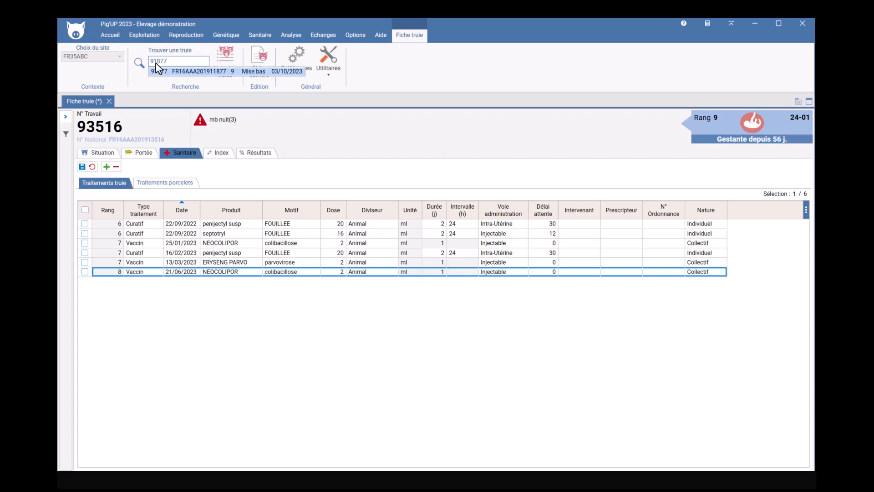
key("Return")
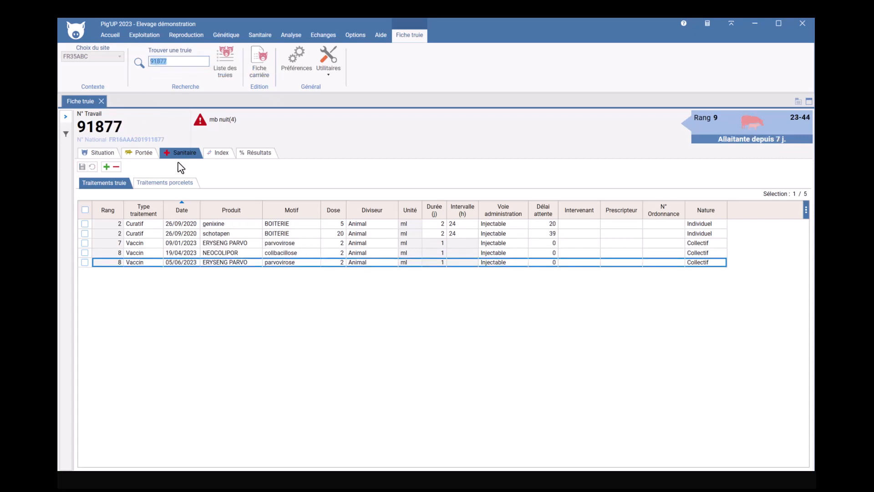
left_click(155, 184)
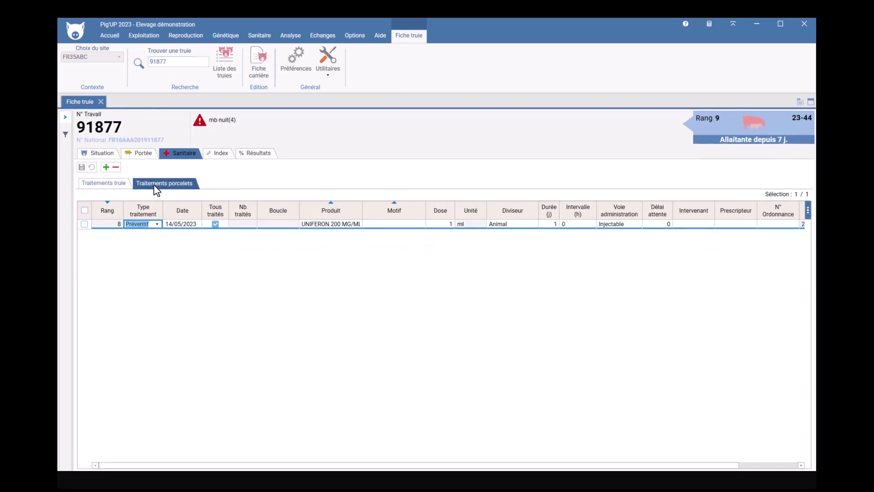
Add a Préventif piglet treatment dated 10/10/2023 and unset its option for all piglets treated
left_click(106, 167)
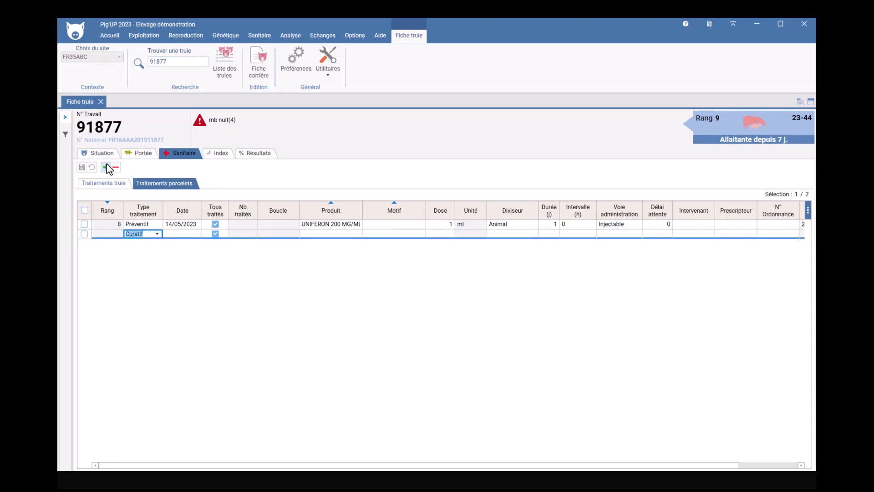
type("Préven")
key("Tab")
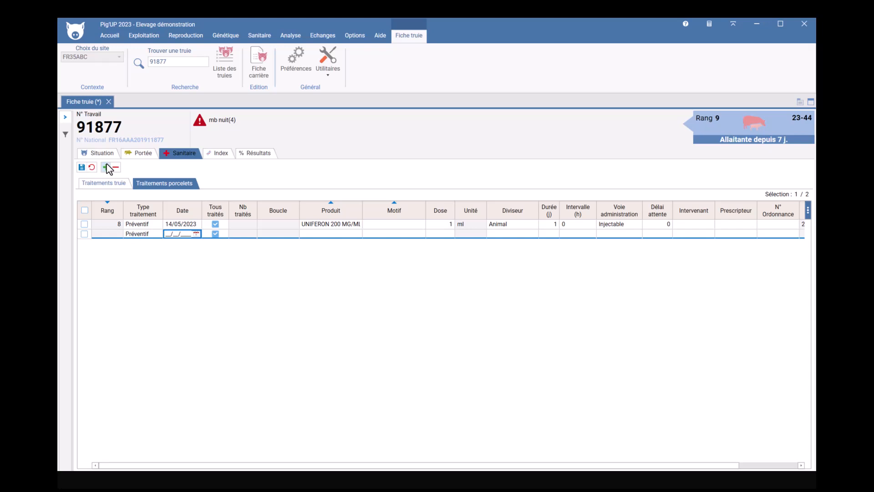
type("10102023")
key("Tab")
left_click(216, 233)
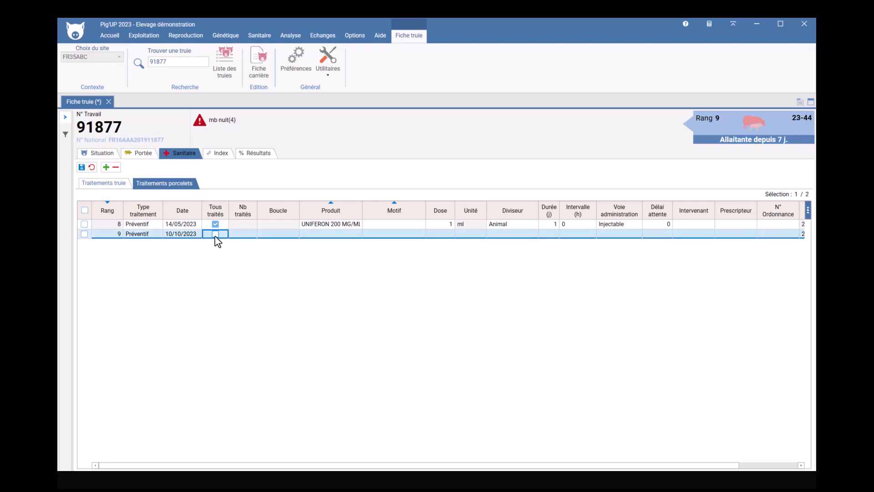
left_click(254, 234)
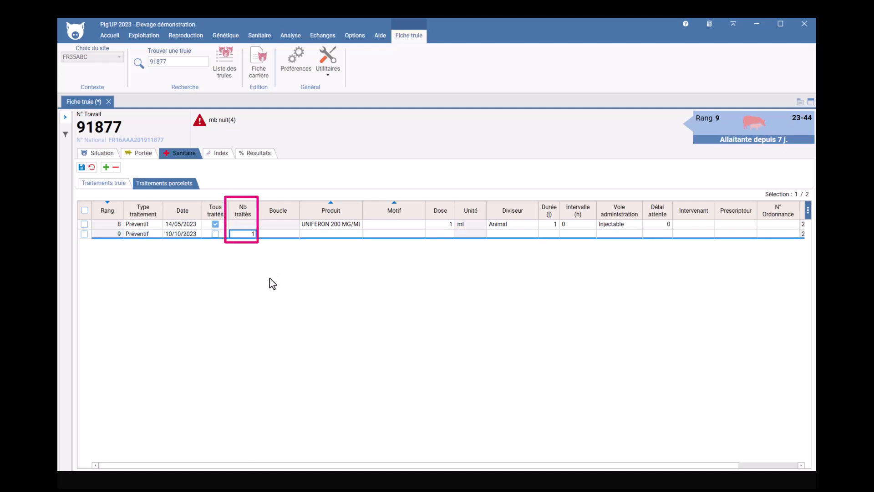
key("Tab")
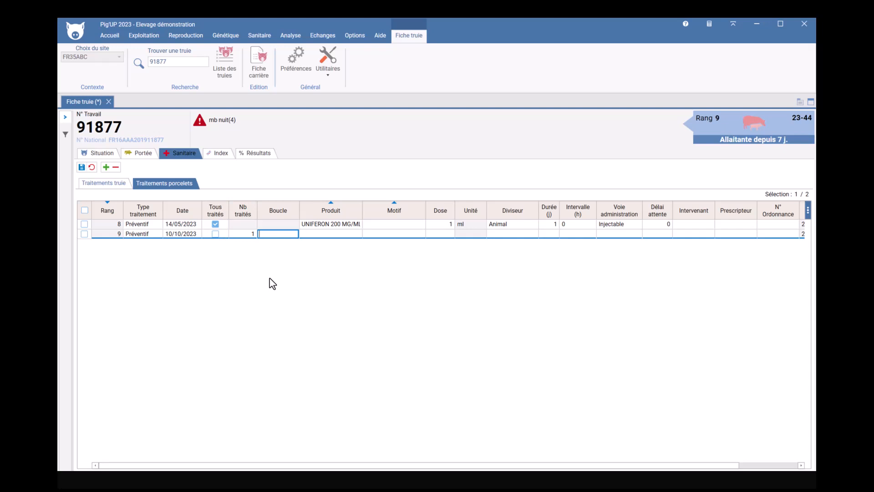
type("0000022222")
key("Tab")
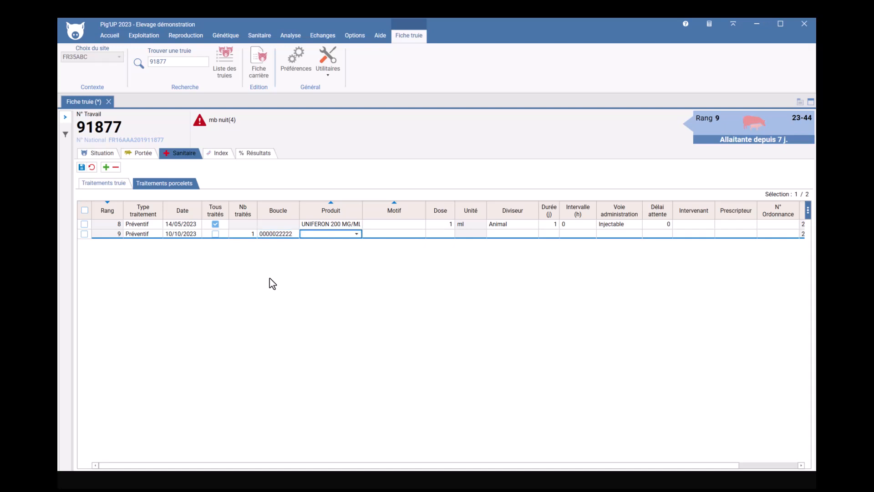
type("U")
key("Tab")
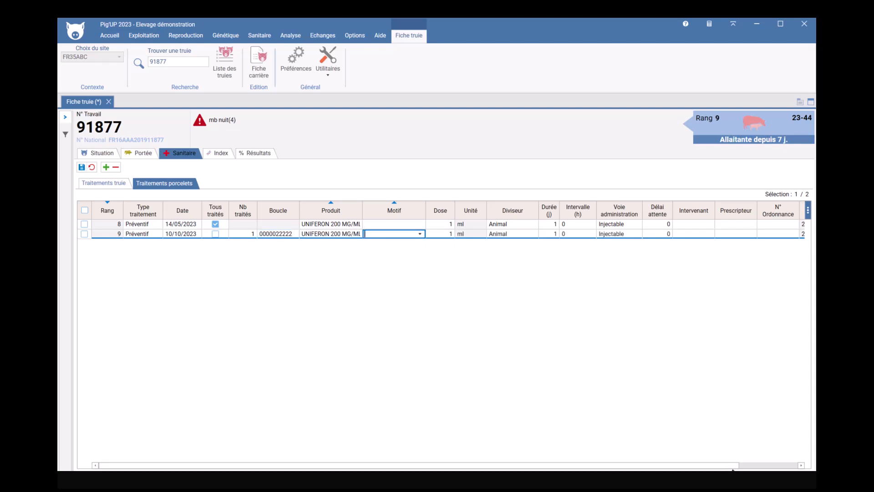
Review the remaining piglet treatment columns and the divisor choices for the 14/05/2023 treatment, keeping Animal
left_click_drag(731, 468, 790, 465)
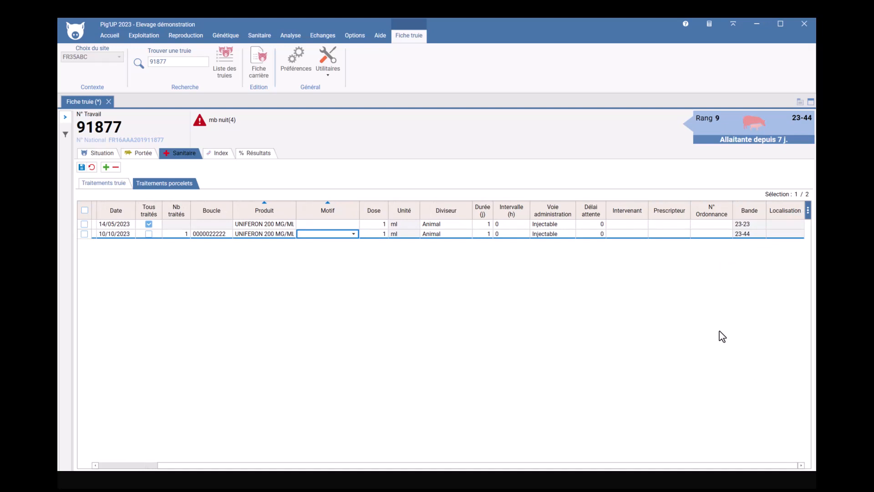
left_click(460, 224)
left_click(466, 224)
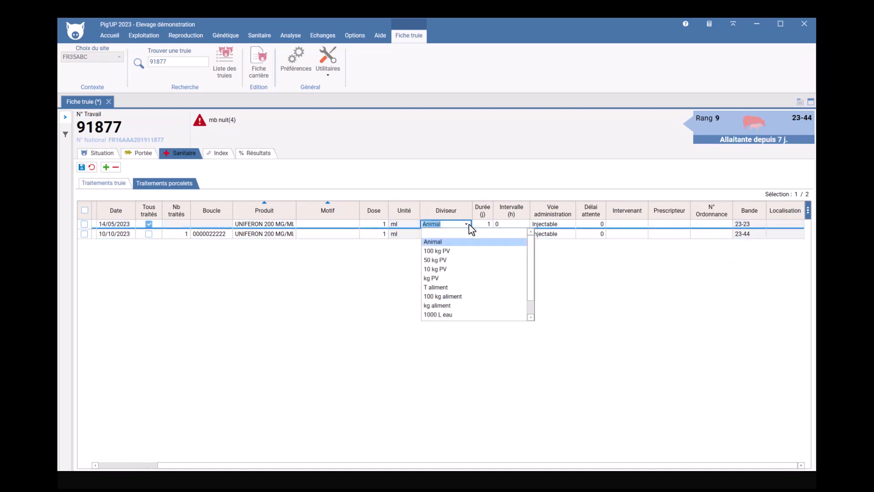
left_click(435, 243)
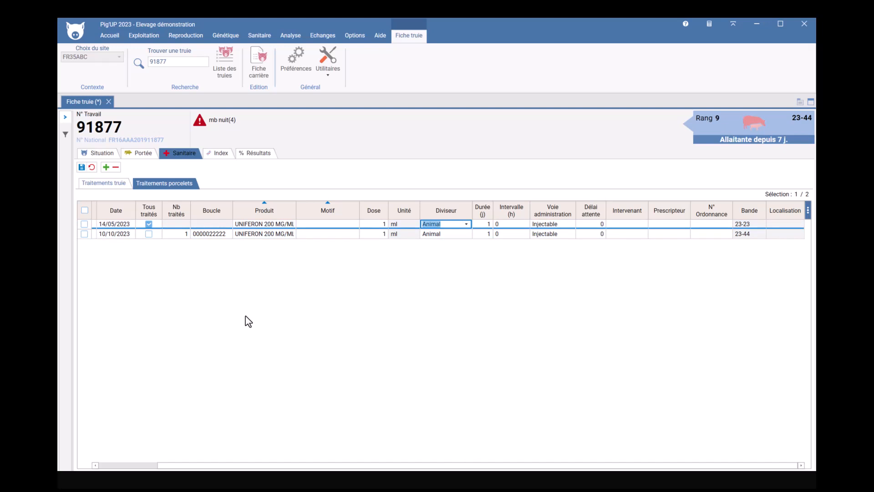
Close the current sow record, then reopen the sow record and display its health treatments
left_click(108, 100)
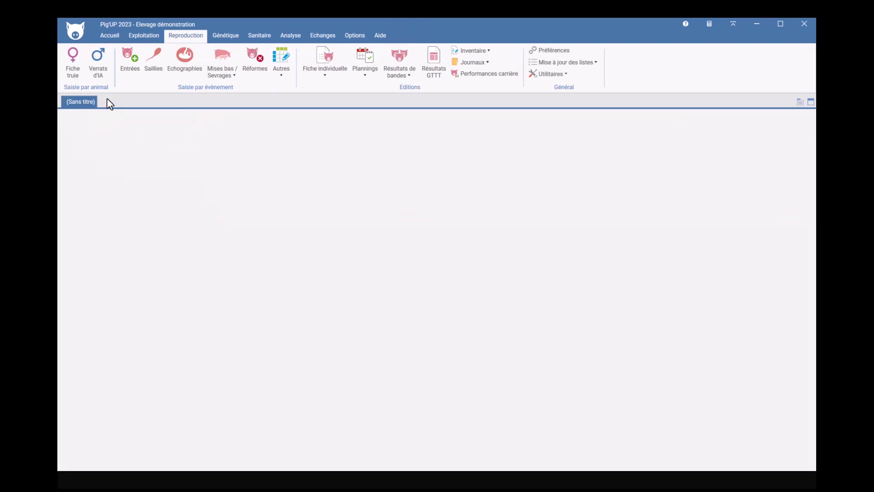
left_click(115, 36)
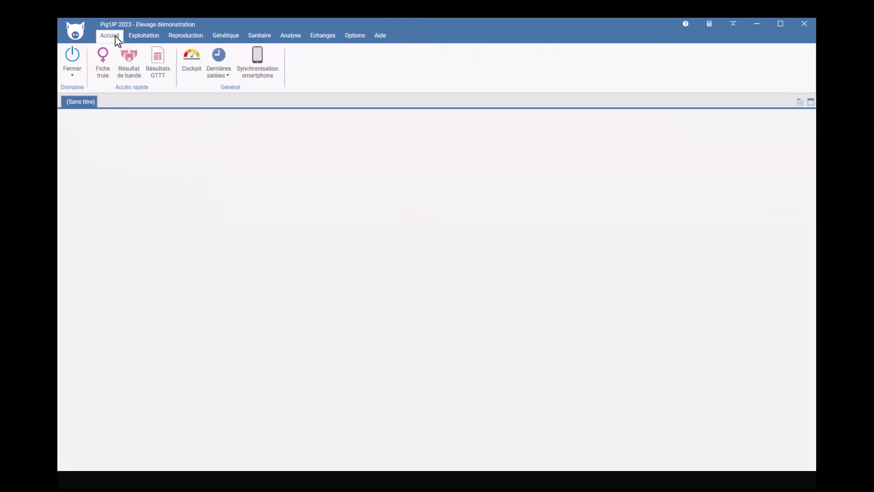
left_click(108, 72)
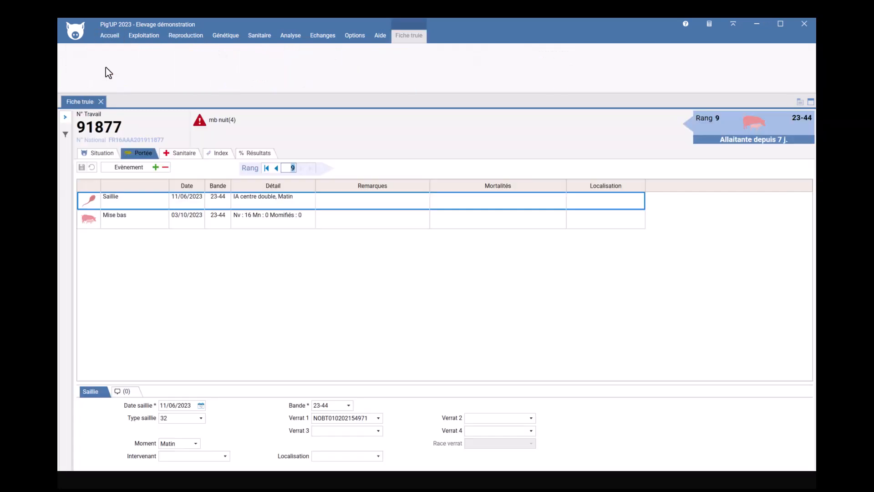
left_click(182, 155)
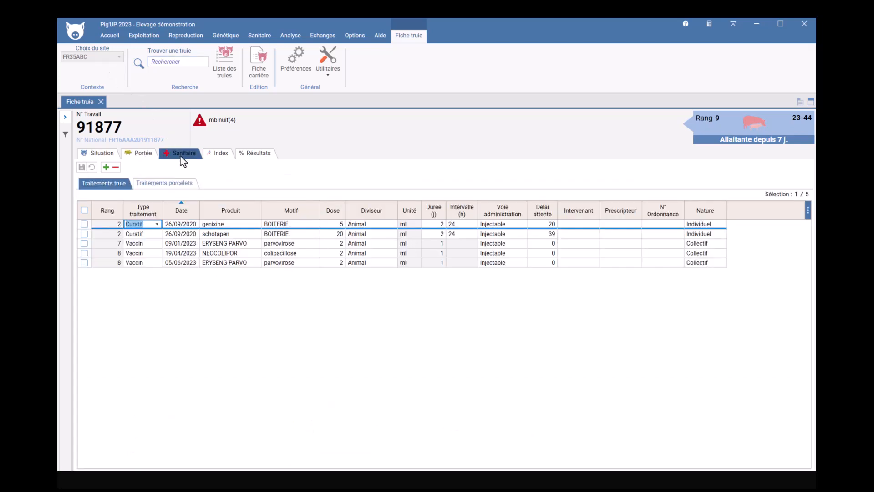